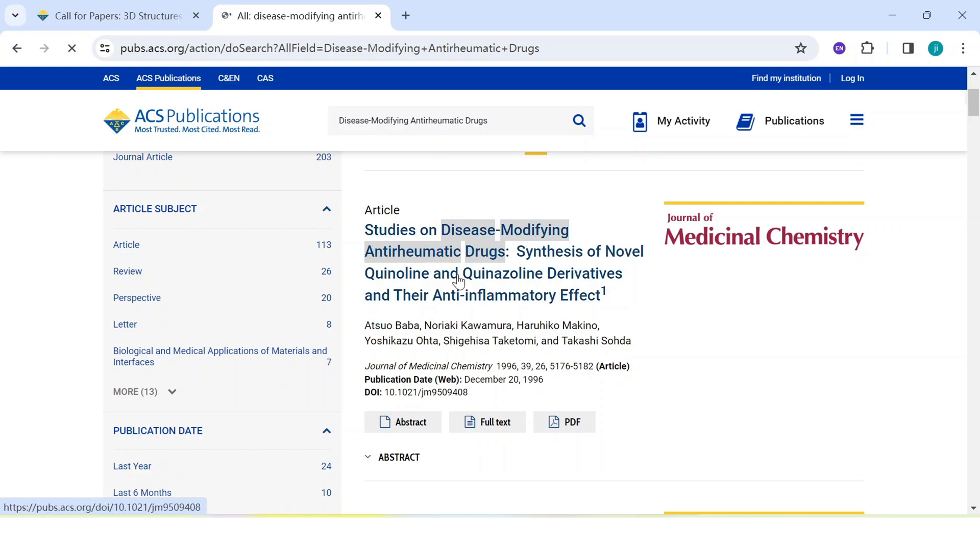
Step: Open the article on novel quinoline and quinazoline derivatives, export its citation and abstract, and open the downloaded jm9509408.ris in EndNote
left_click(458, 277)
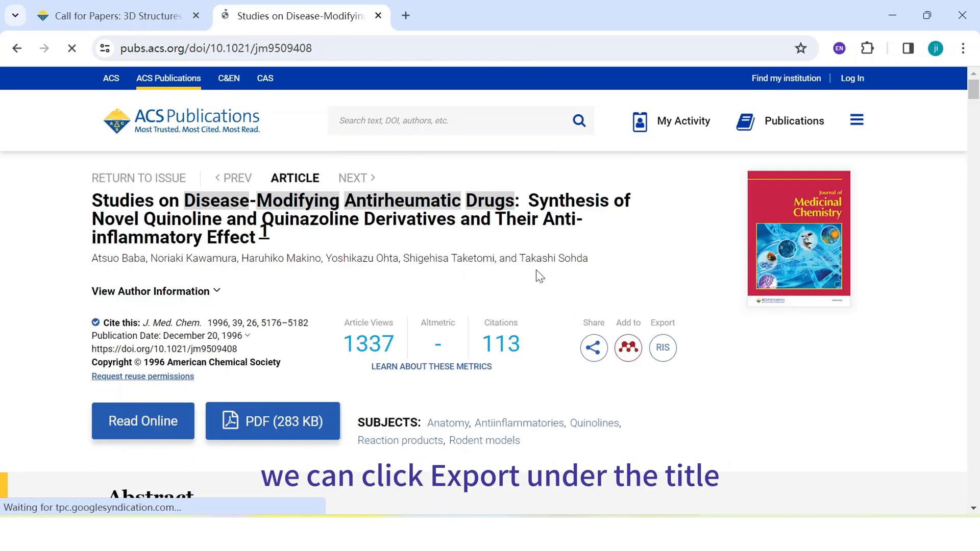
left_click(665, 354)
scroll(664, 352, "down", 3)
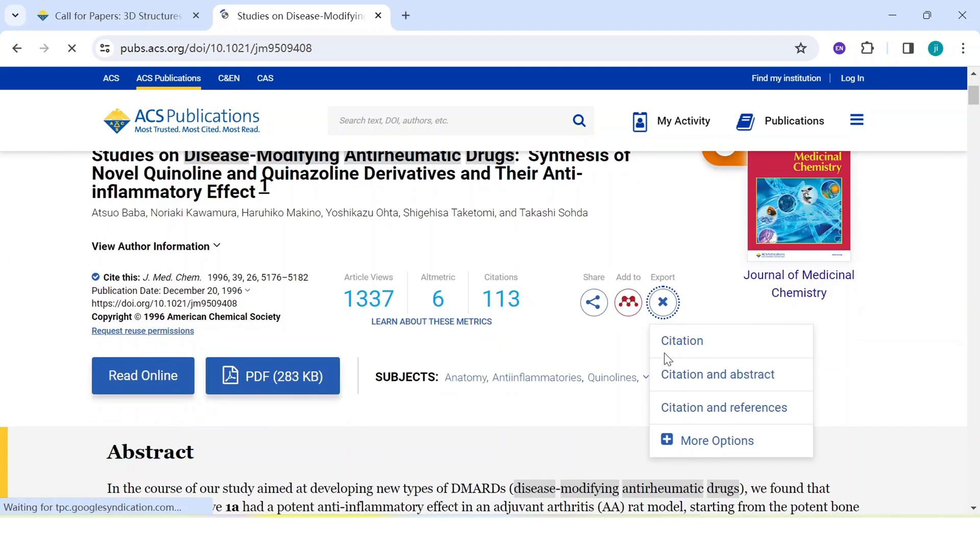
left_click(685, 379)
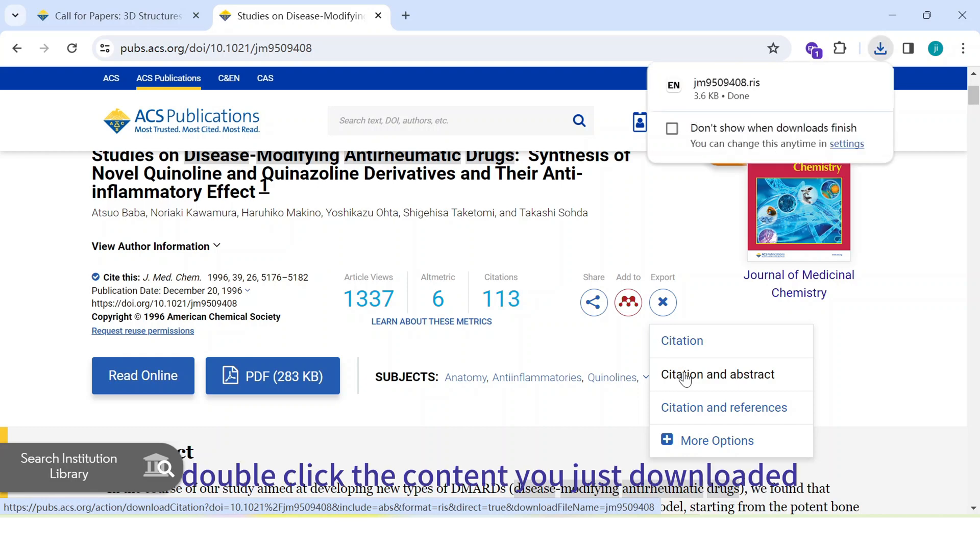
double_click(746, 92)
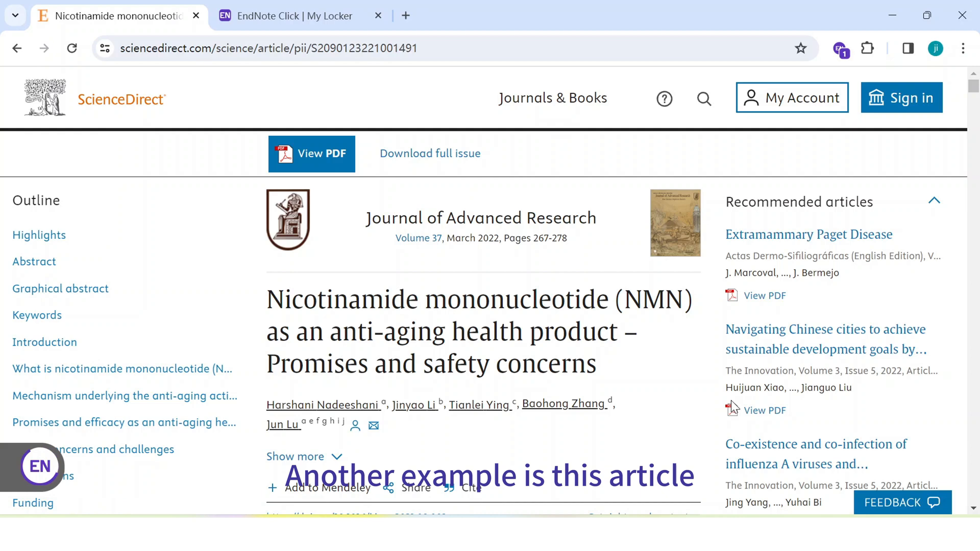
Step: Export the Nicotinamide mononucleotide (NMN) article's citation to RIS, open the downloaded file in EndNote and review the imported reference's fields
scroll(471, 412, "down", 1)
left_click(471, 411)
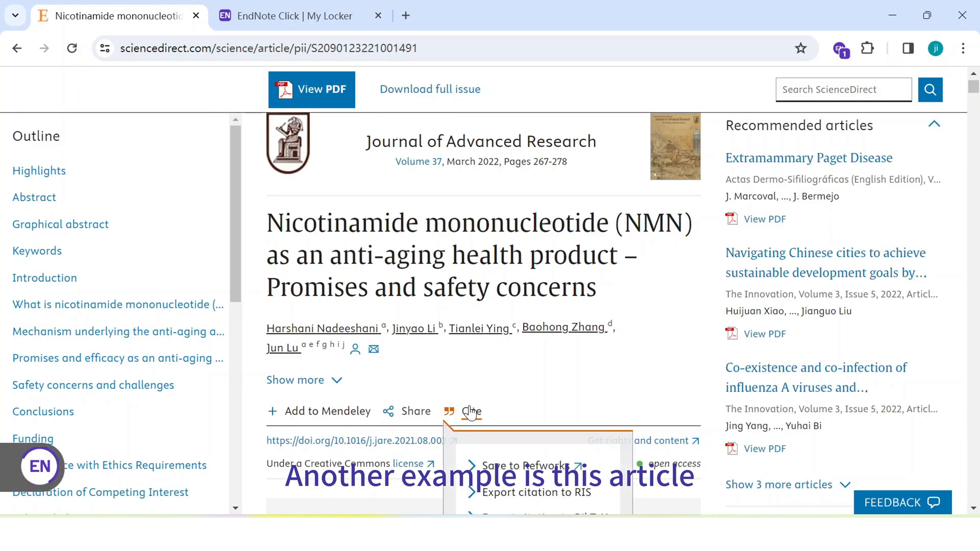
scroll(470, 407, "down", 3)
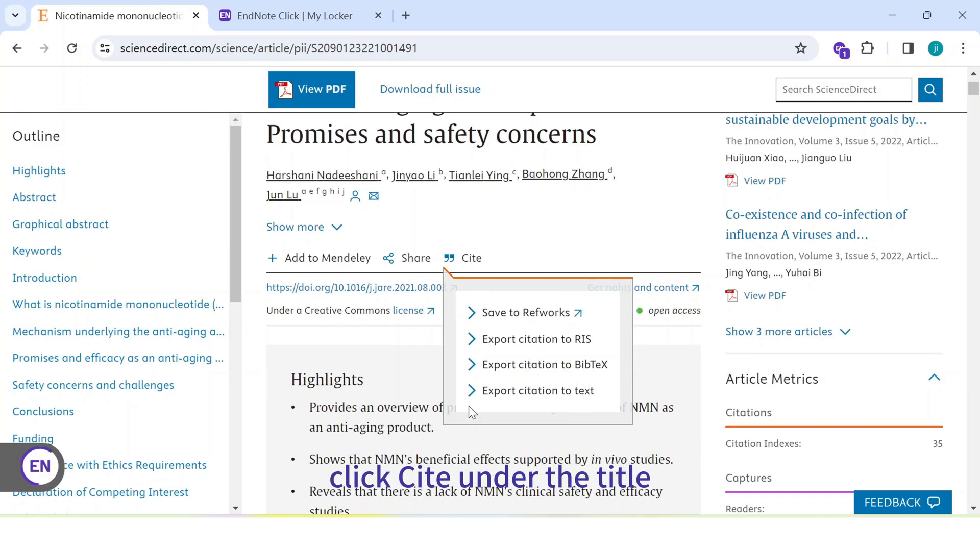
left_click(527, 340)
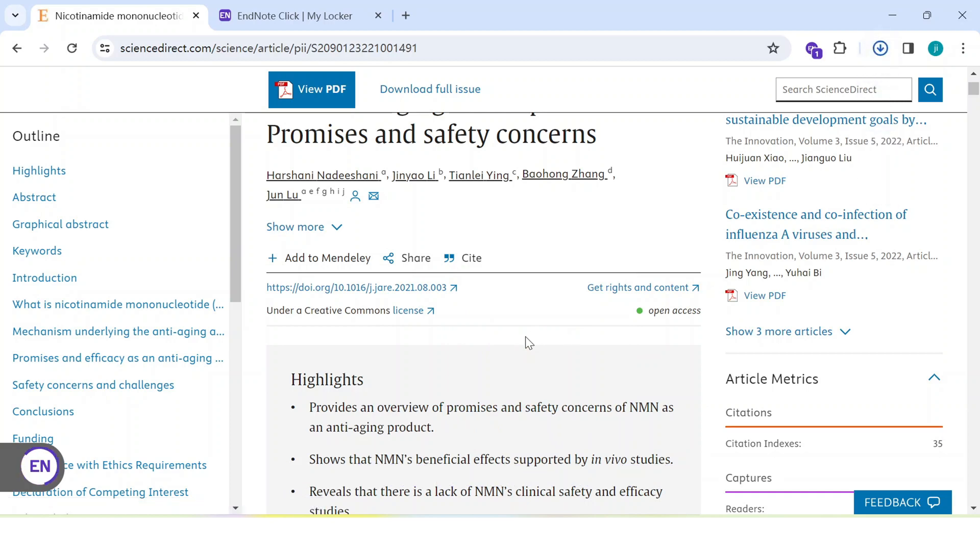
left_click(880, 48)
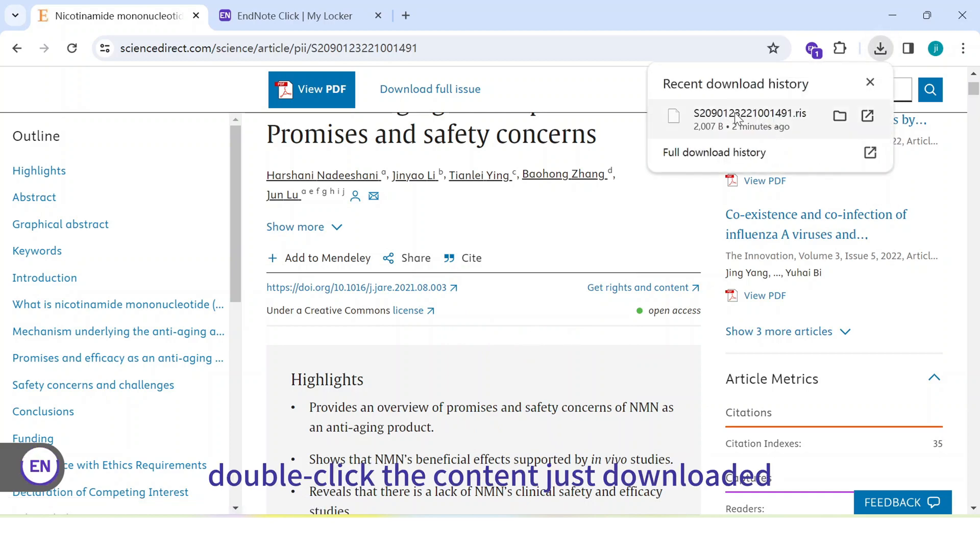
double_click(719, 118)
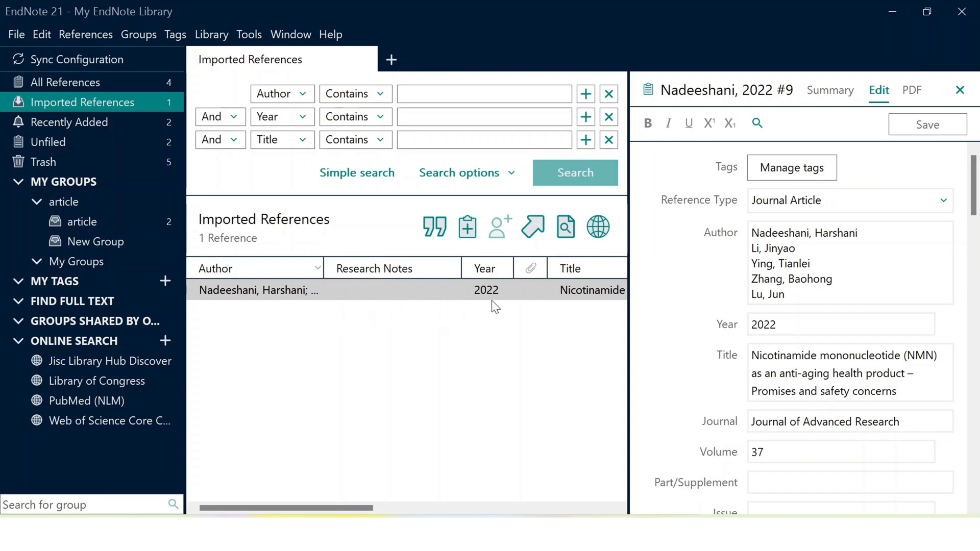
scroll(833, 221, "down", 5)
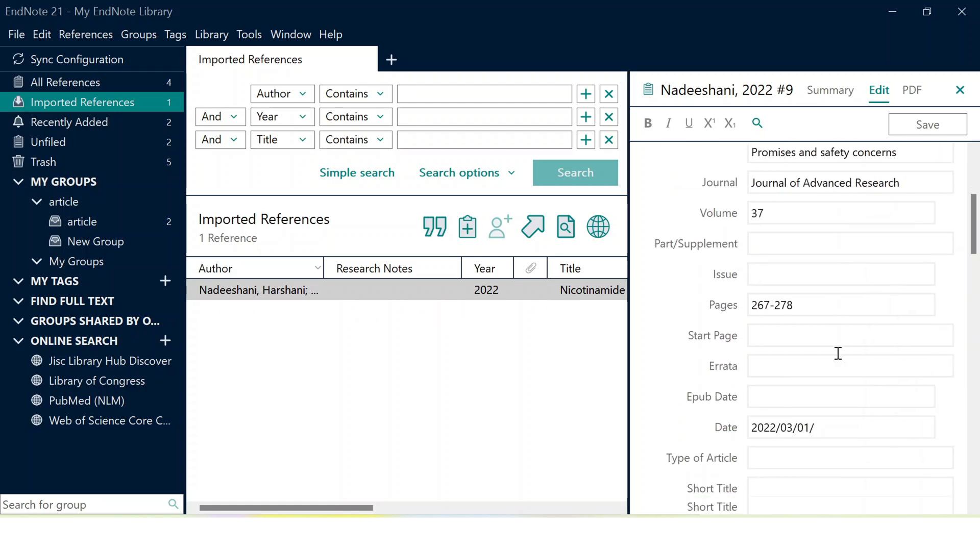
scroll(837, 353, "down", 2)
scroll(831, 360, "down", 2)
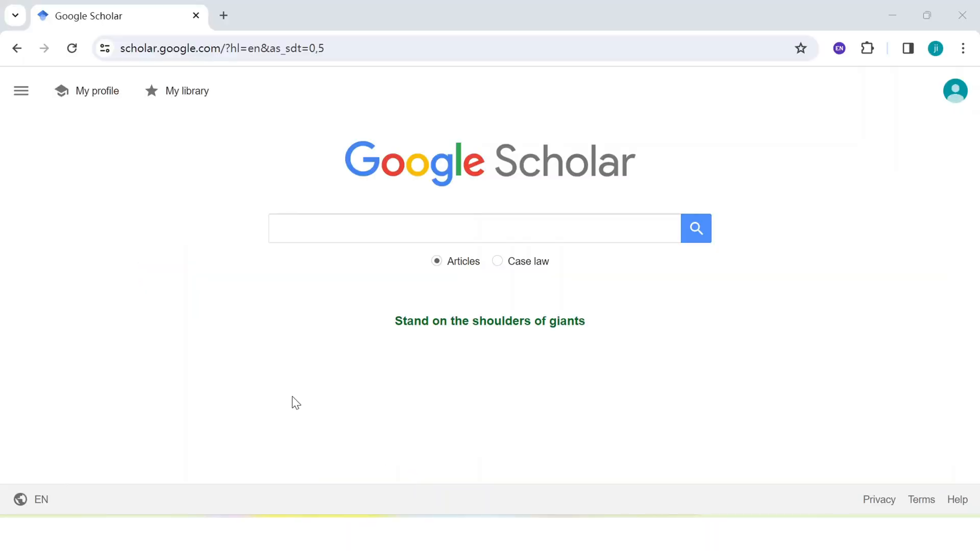
Step: Search Google Scholar for "nanoparticles"
left_click(307, 228)
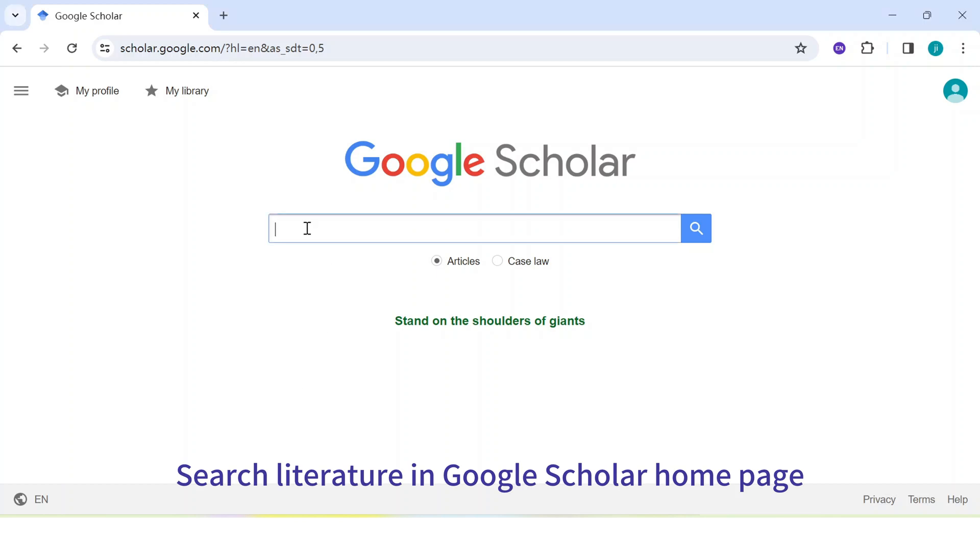
type("n")
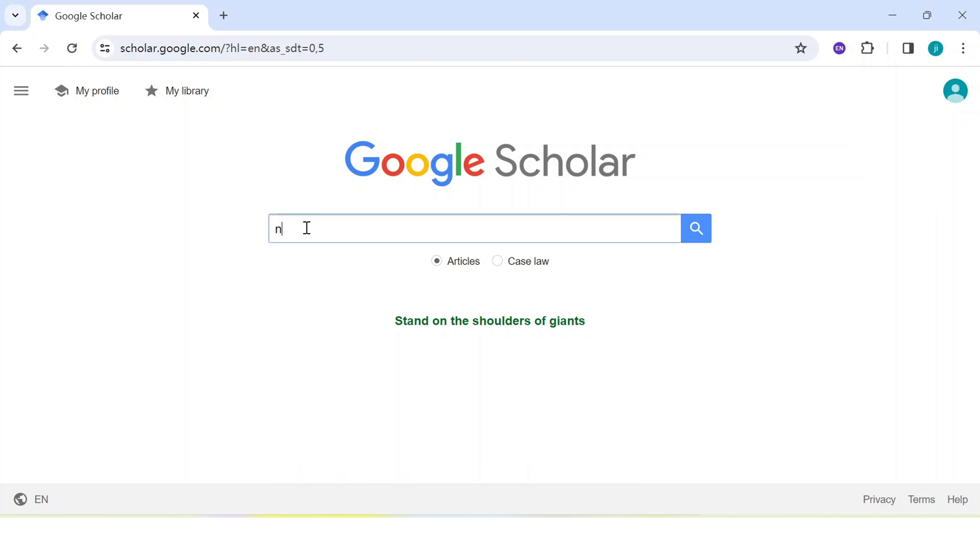
type("anopartic")
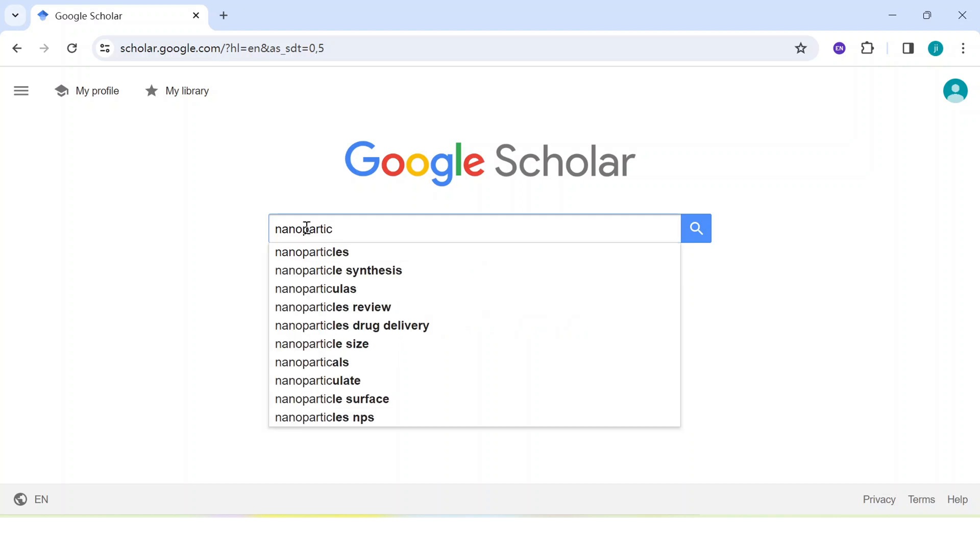
left_click(318, 254)
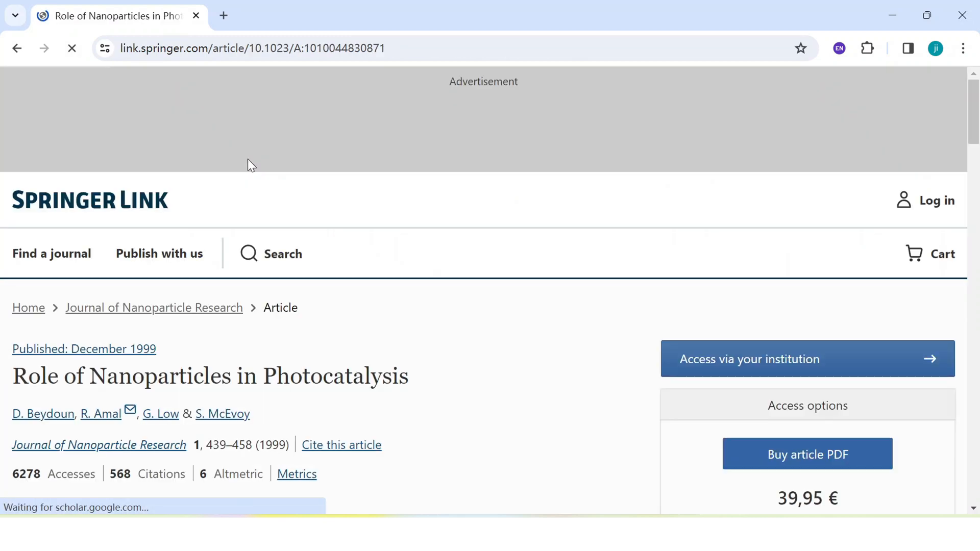
Step: Download the citation of "Role of Nanoparticles in Photocatalysis", accept all cookies, and open the RIS file in EndNote to review the reference
scroll(425, 426, "down", 3)
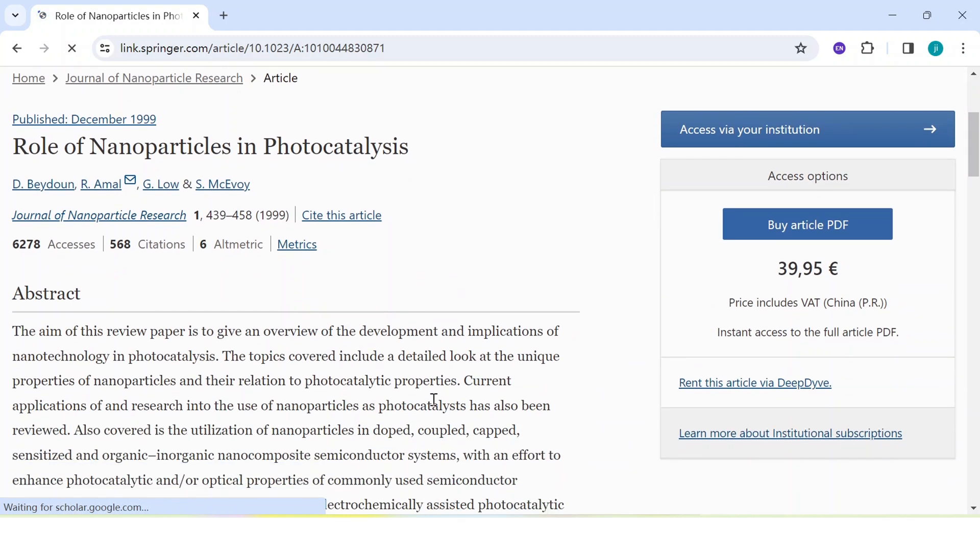
left_click(351, 214)
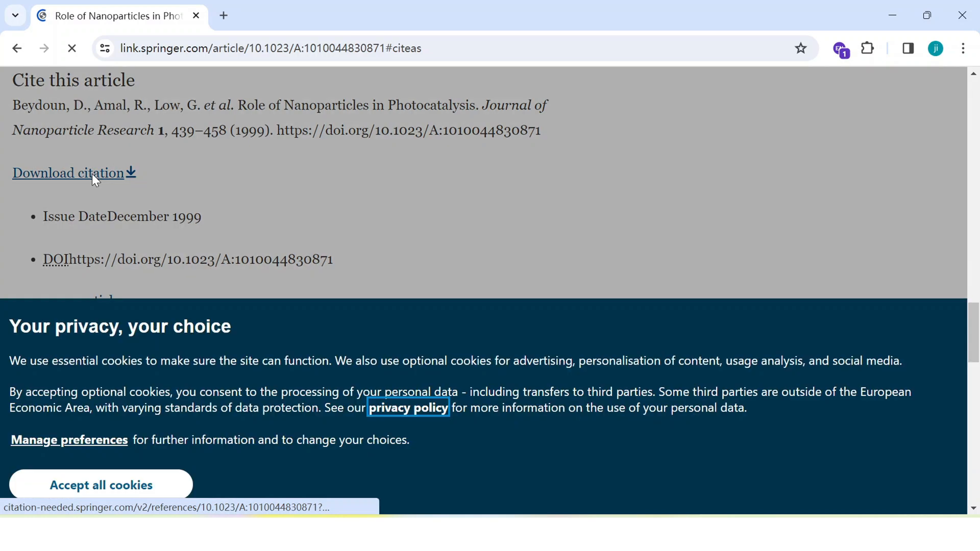
left_click(94, 176)
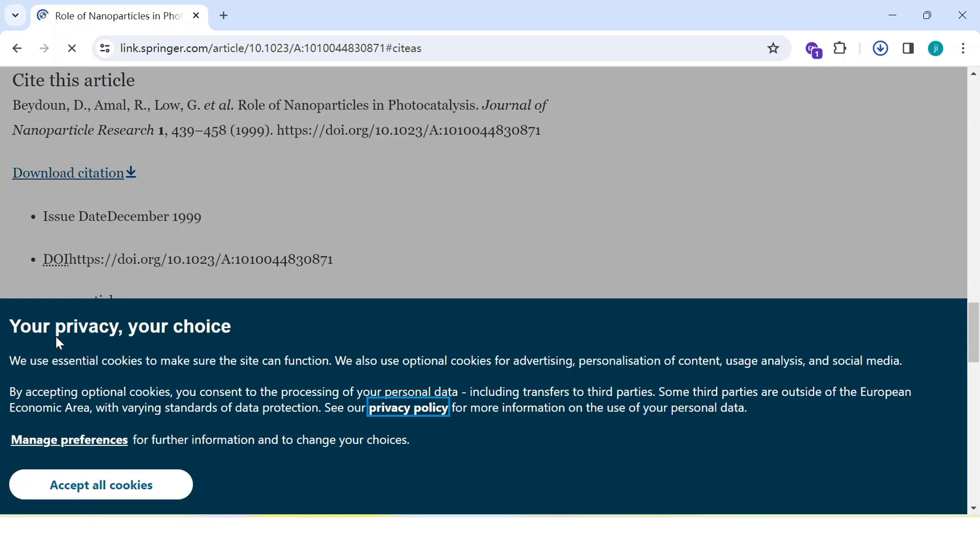
left_click(84, 493)
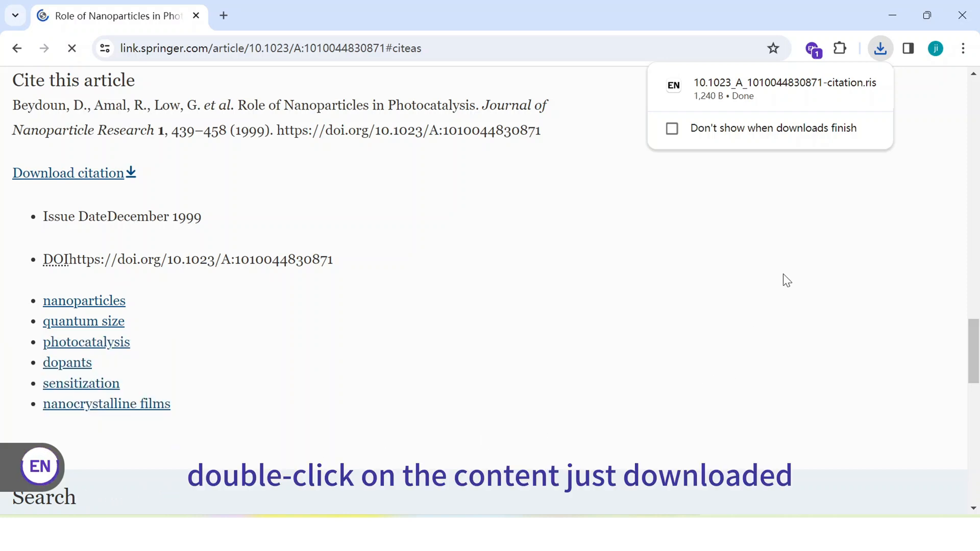
double_click(739, 83)
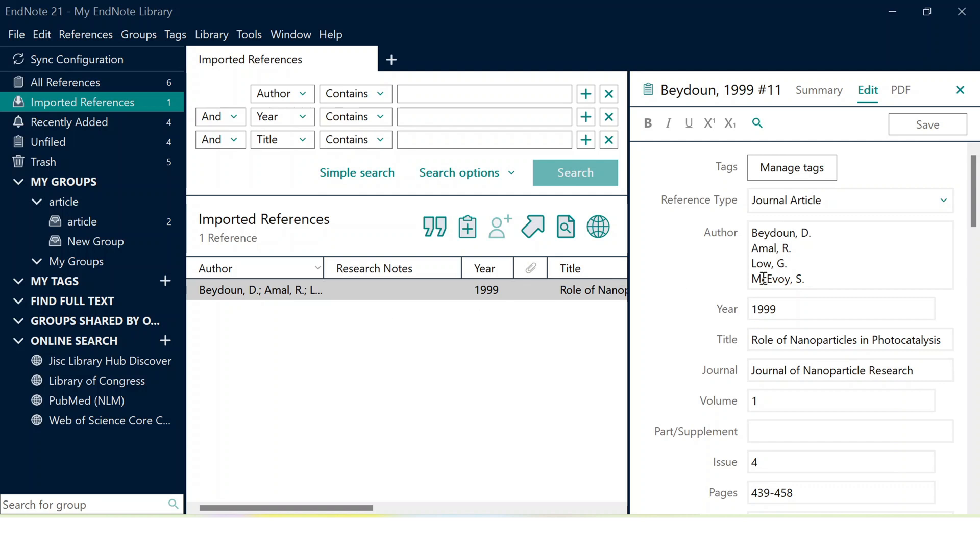
scroll(762, 278, "down", 8)
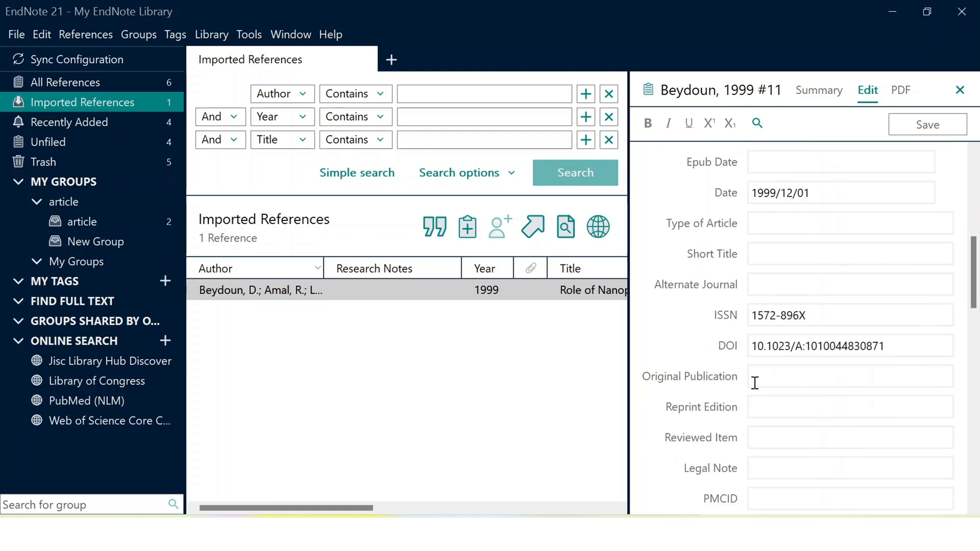
scroll(755, 382, "up", 3)
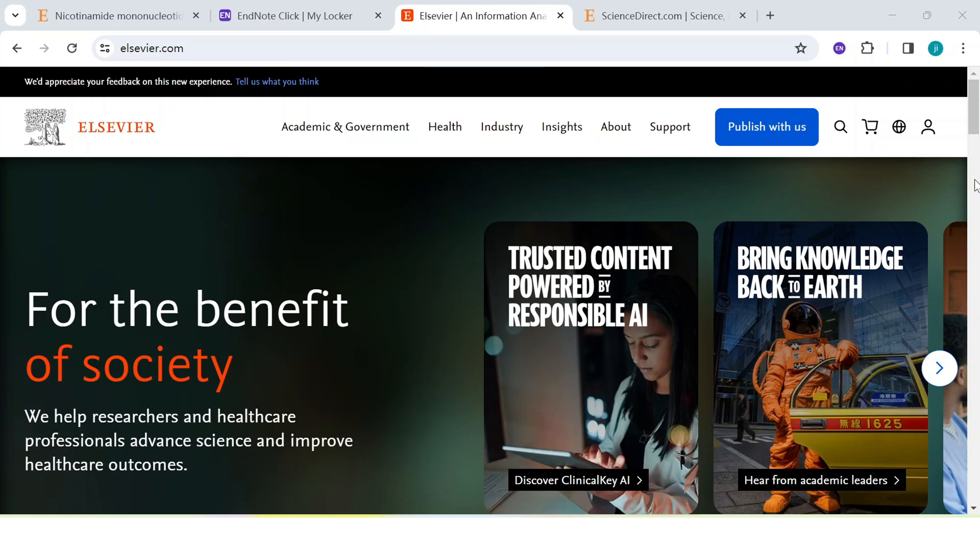
Step: Go from Elsevier's home page to its journal article finder and search for the copied Nicotinamide mononucleotide (NMN) anti-aging article title
scroll(449, 357, "down", 5)
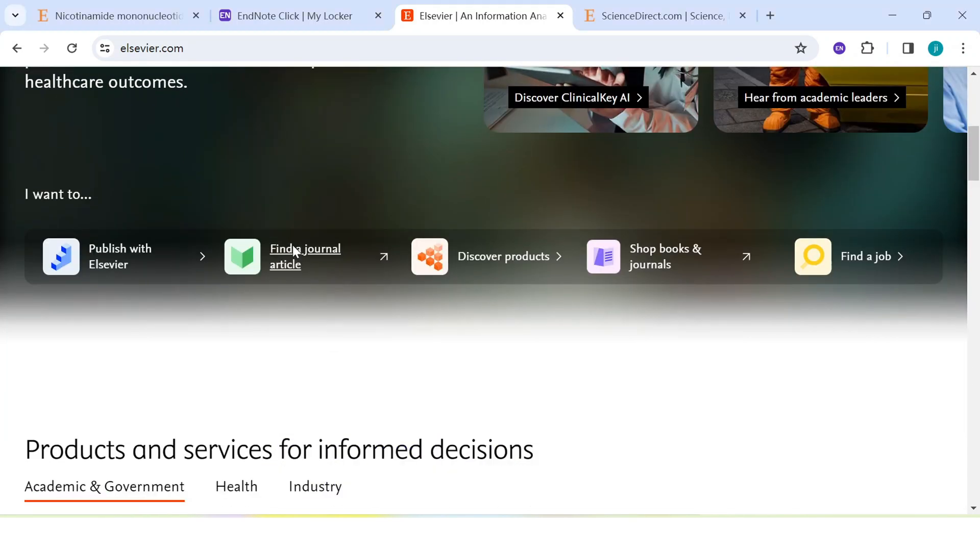
left_click(293, 246)
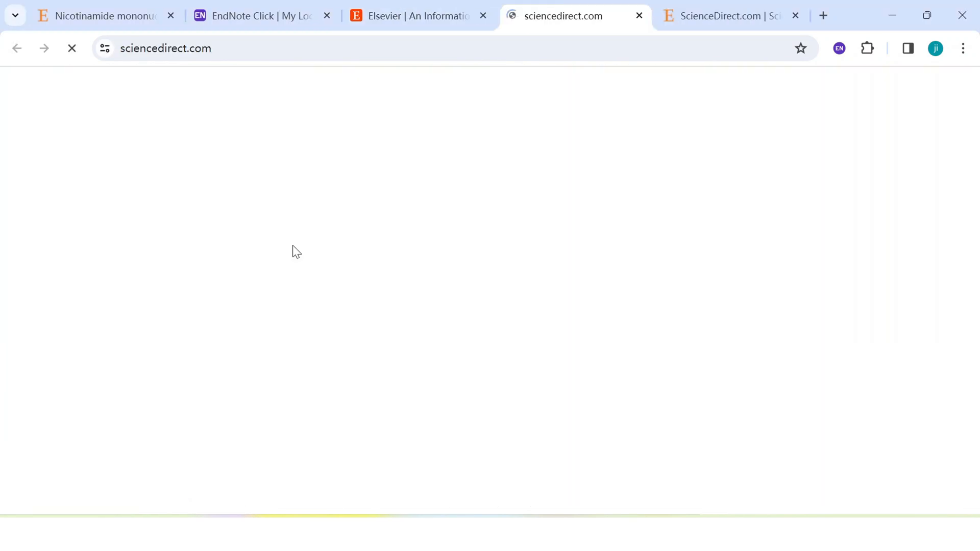
left_click(161, 213)
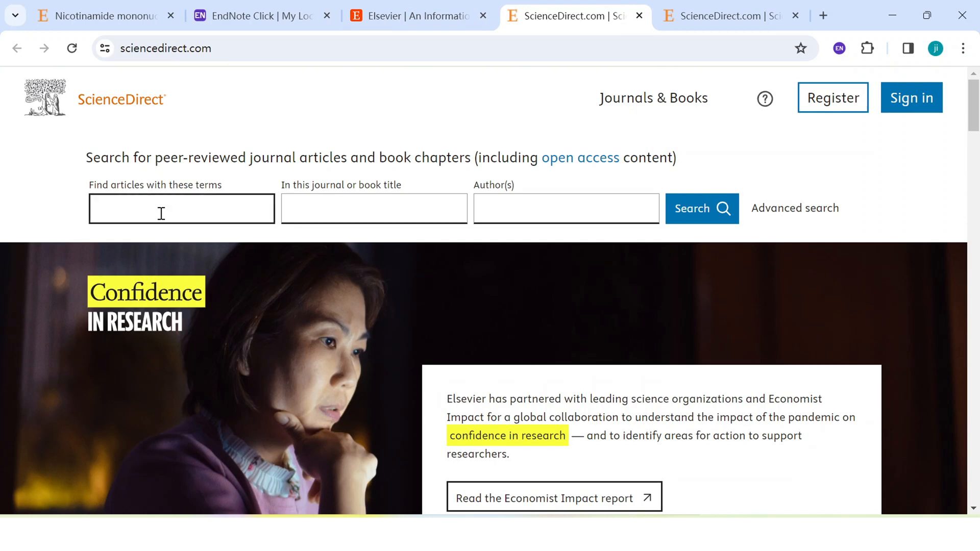
key("ctrl+v")
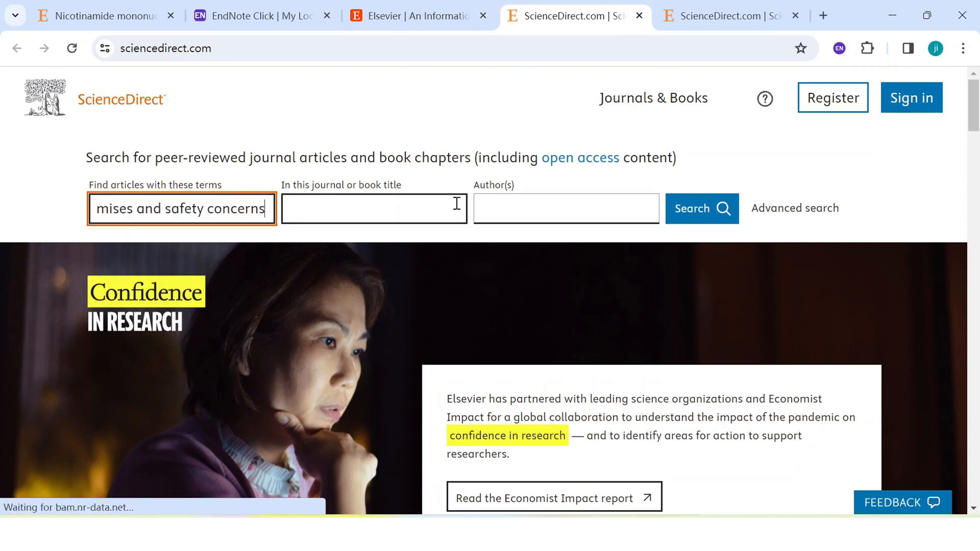
left_click(690, 219)
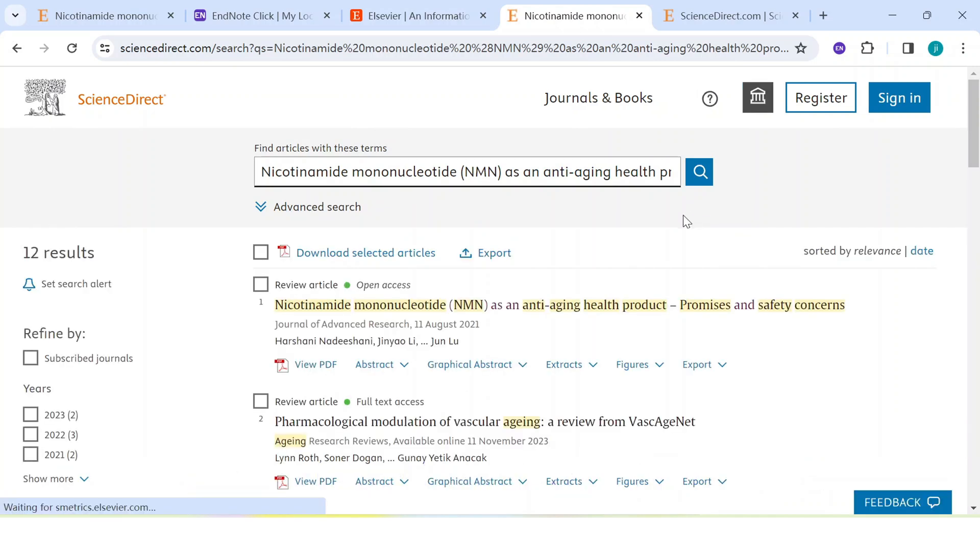
Step: Select the first search result, export its citation to RIS and open the downloaded file in EndNote
left_click(261, 284)
left_click(452, 264)
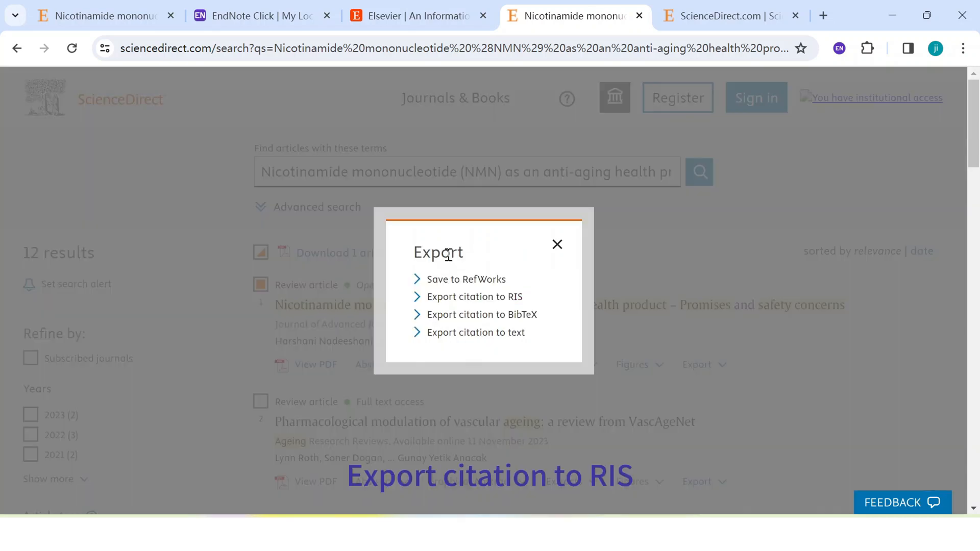
left_click(471, 298)
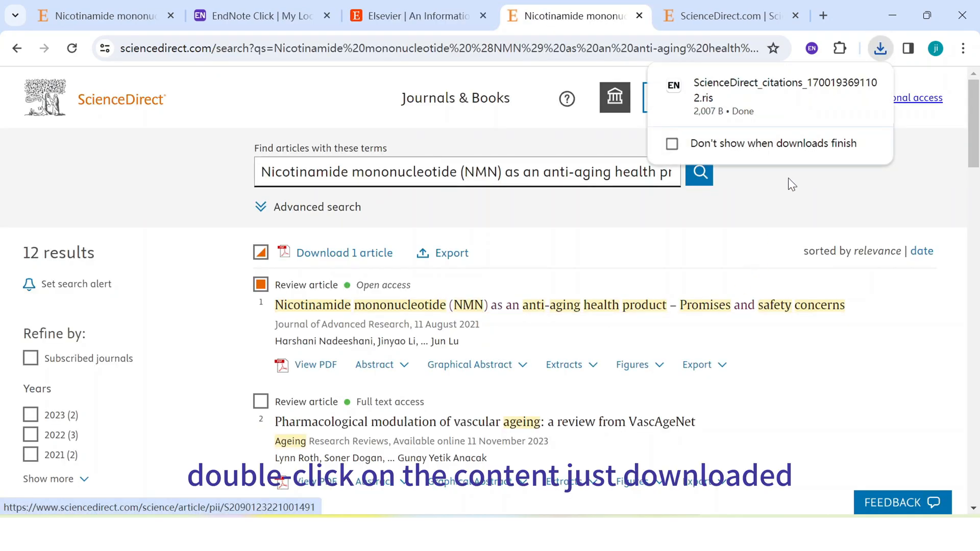
double_click(764, 100)
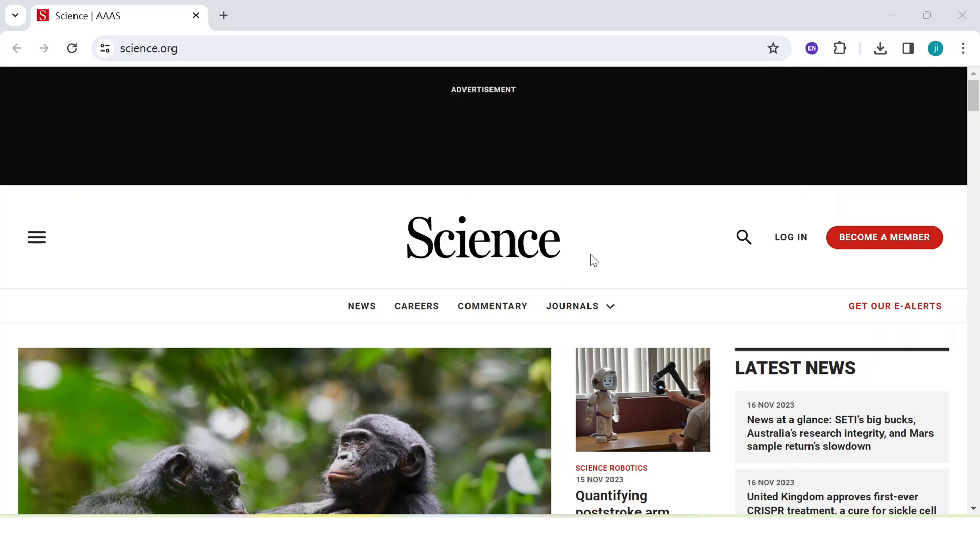
Step: Search the Science website for "group counseling" with the search scope set to Anywhere
scroll(590, 253, "down", 2)
scroll(548, 165, "down", 1)
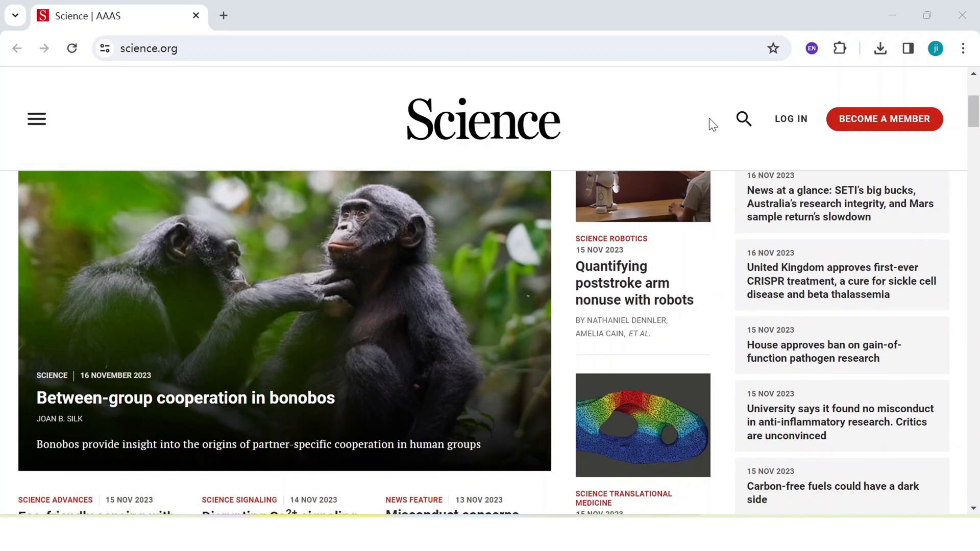
left_click(745, 118)
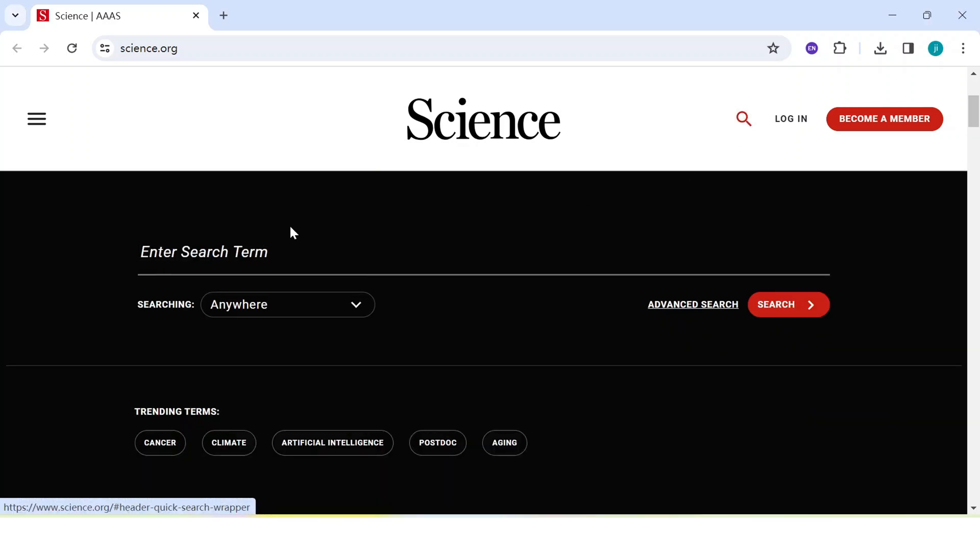
left_click(153, 258)
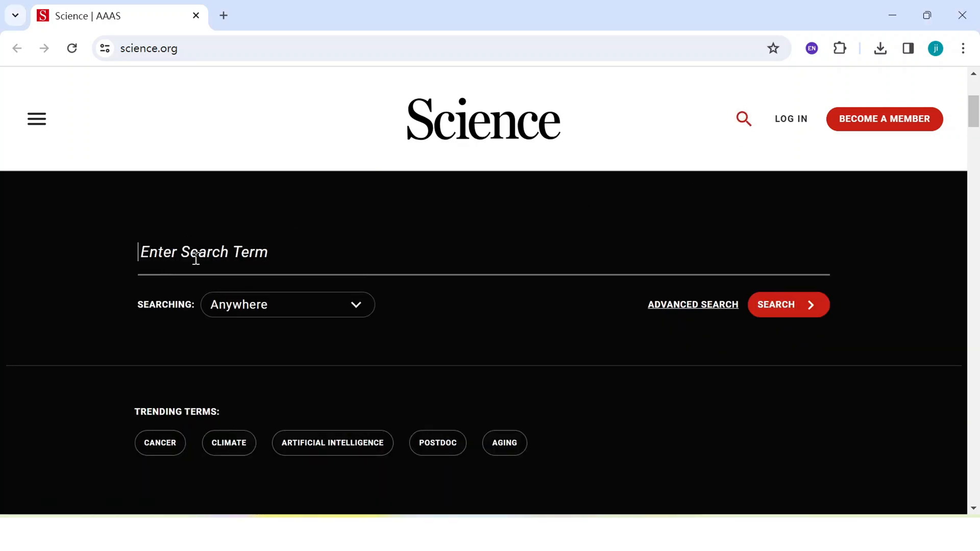
left_click(240, 305)
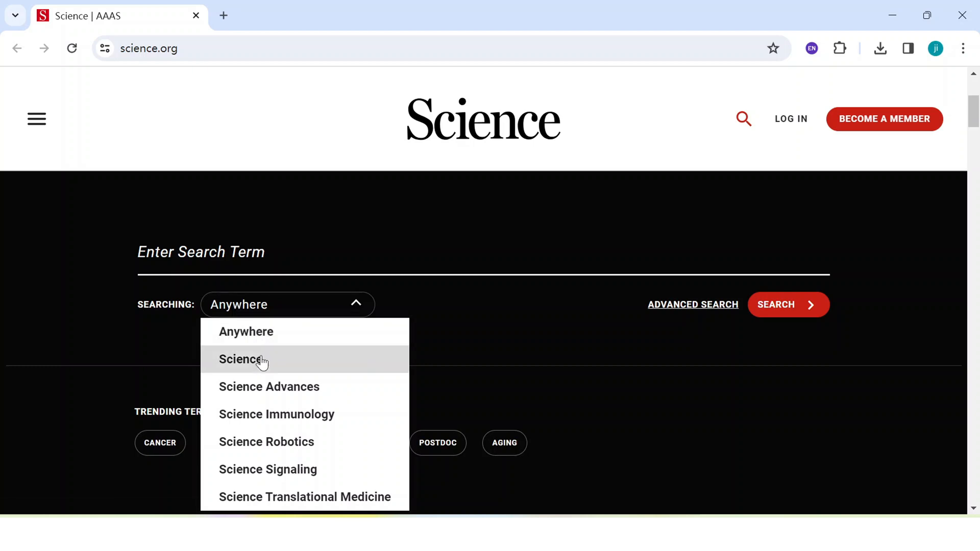
left_click(289, 302)
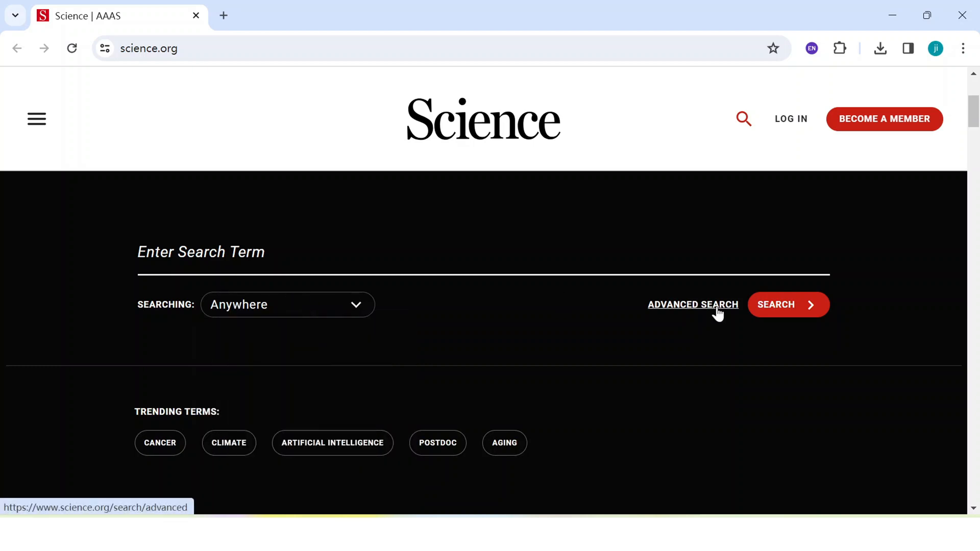
left_click(171, 252)
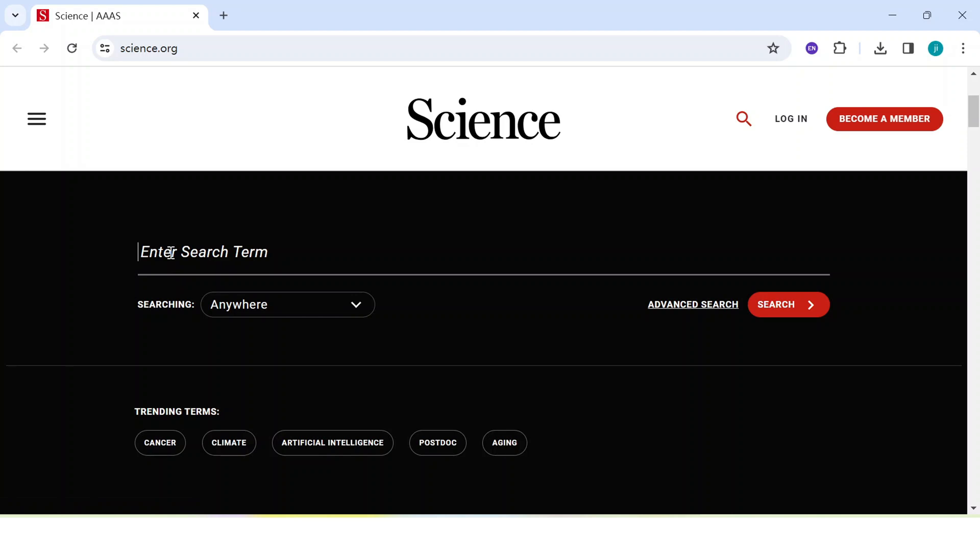
type("group counseling")
left_click(791, 309)
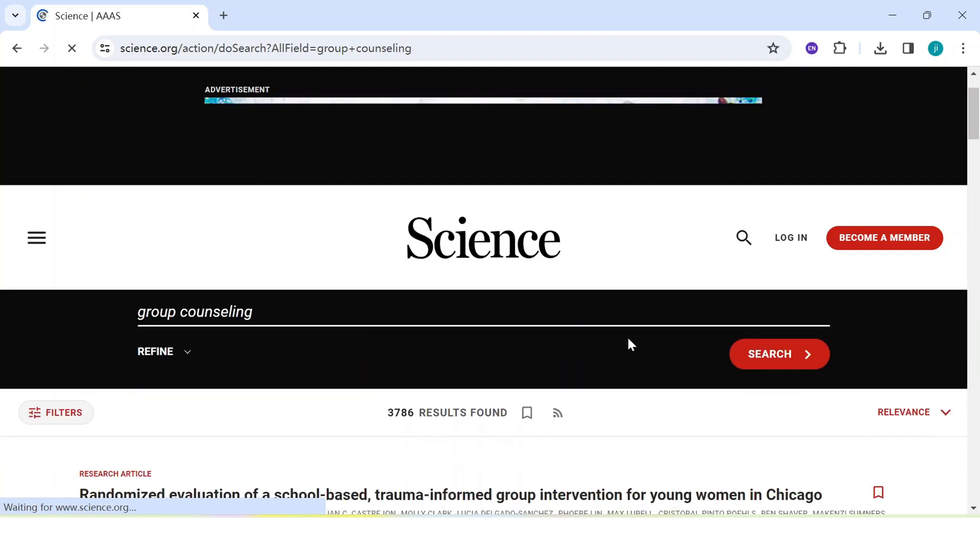
Step: Open the research article "Randomized evaluation of a school-based, trauma-informed group intervention for young women in Chicago" from the search results
scroll(628, 339, "down", 3)
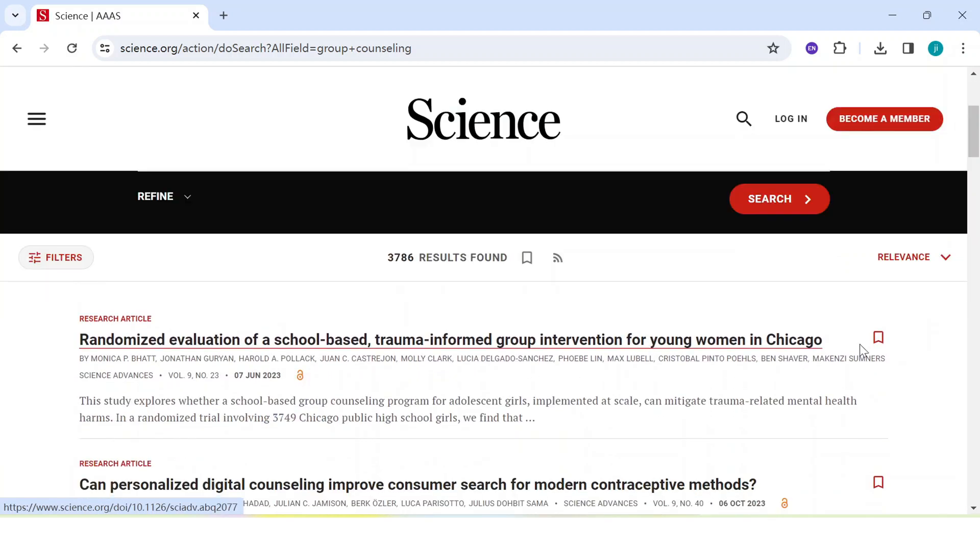
scroll(306, 392, "down", 1)
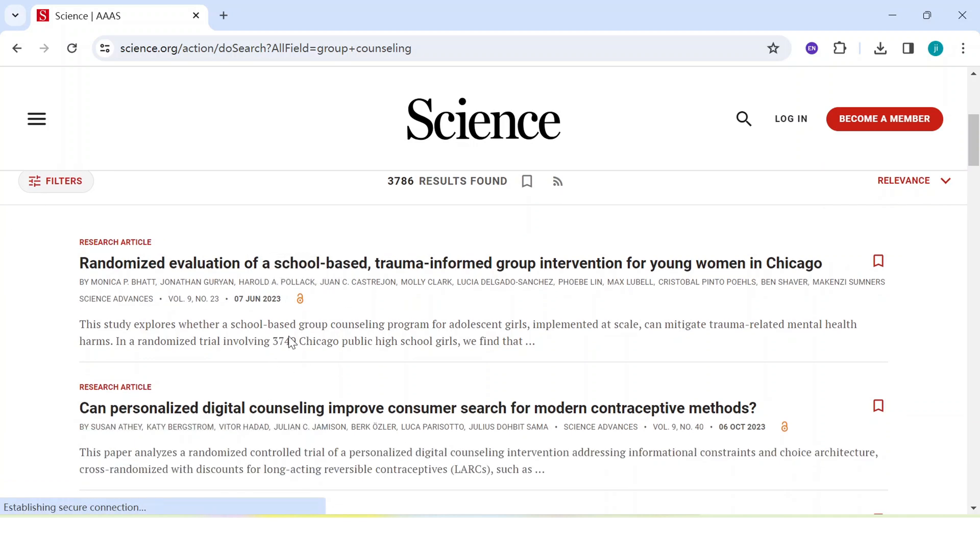
left_click(168, 264)
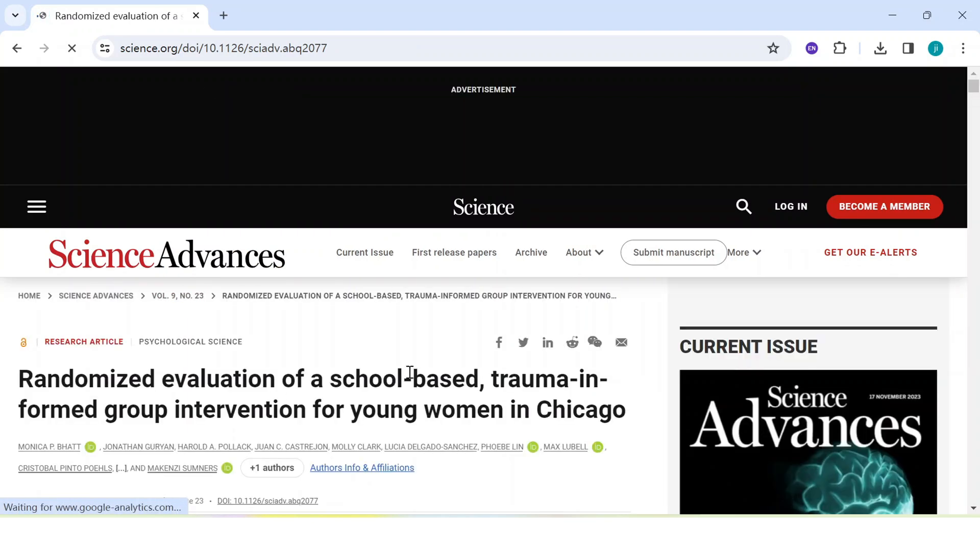
Step: View the article's PDF in the publisher's reader and its open access version through EndNote Click
scroll(413, 378, "down", 5)
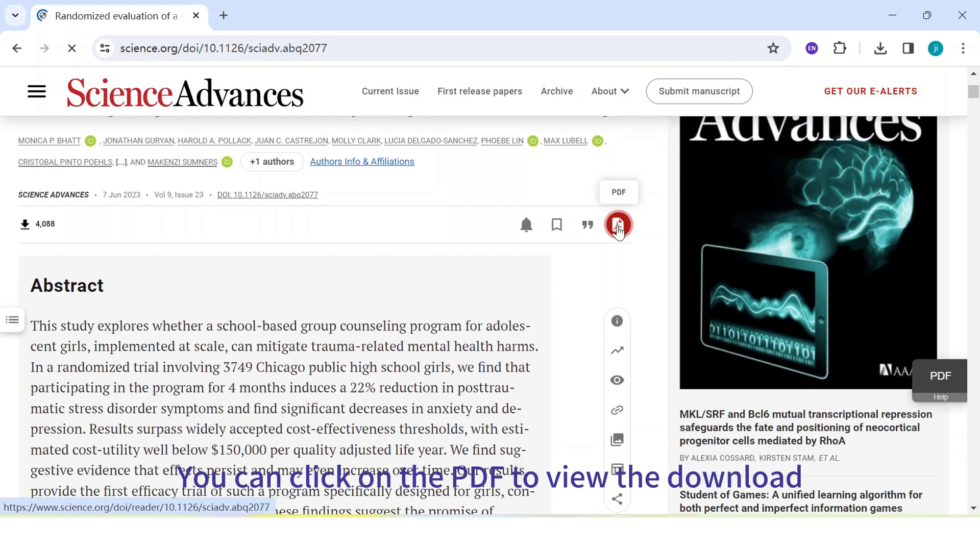
left_click(618, 229)
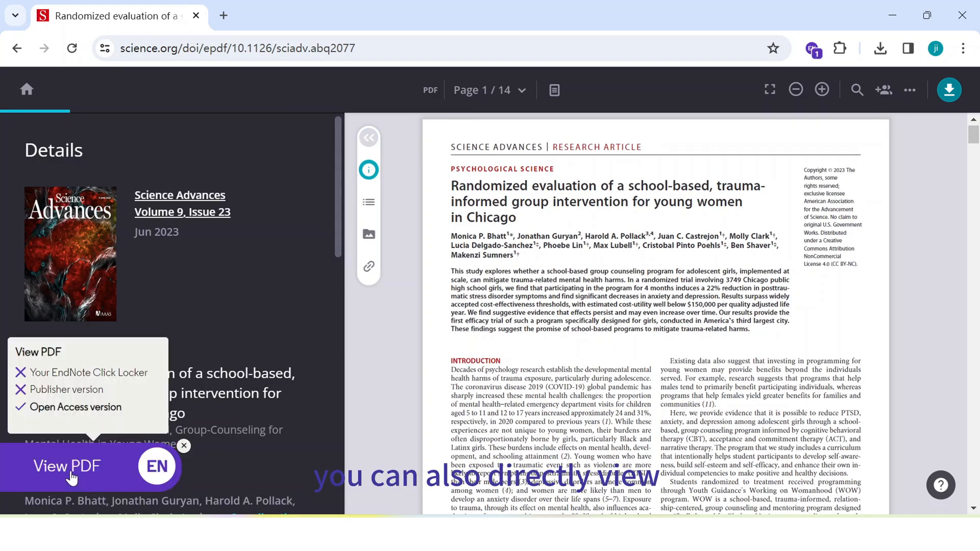
left_click(71, 478)
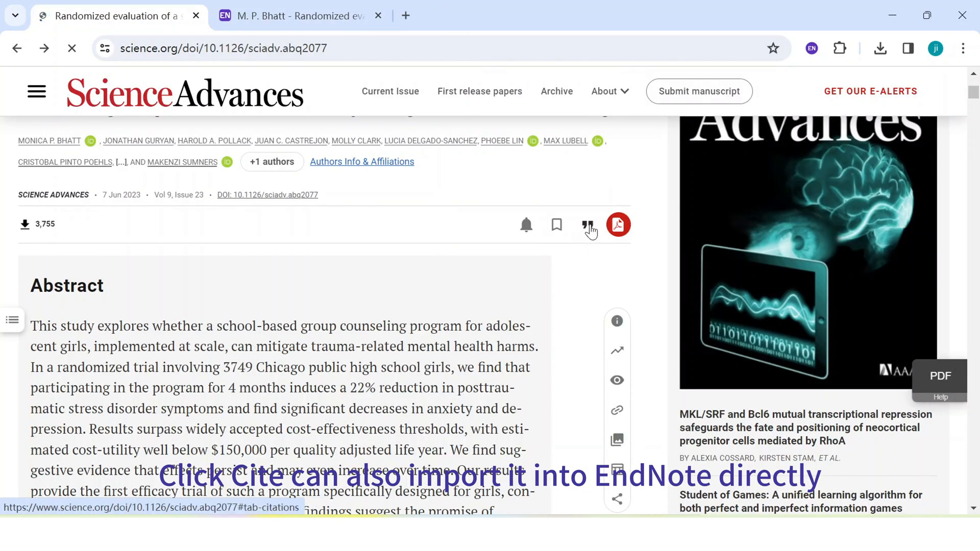
Step: Export the article's citation in EndNote format with direct import enabled, and open the downloaded csp_9_.enw file to import it into EndNote
left_click(588, 225)
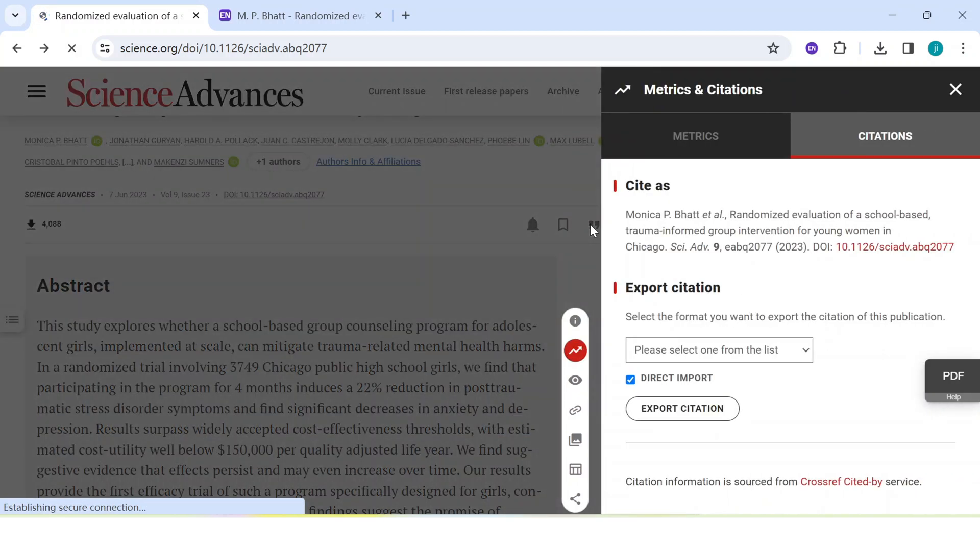
left_click(706, 352)
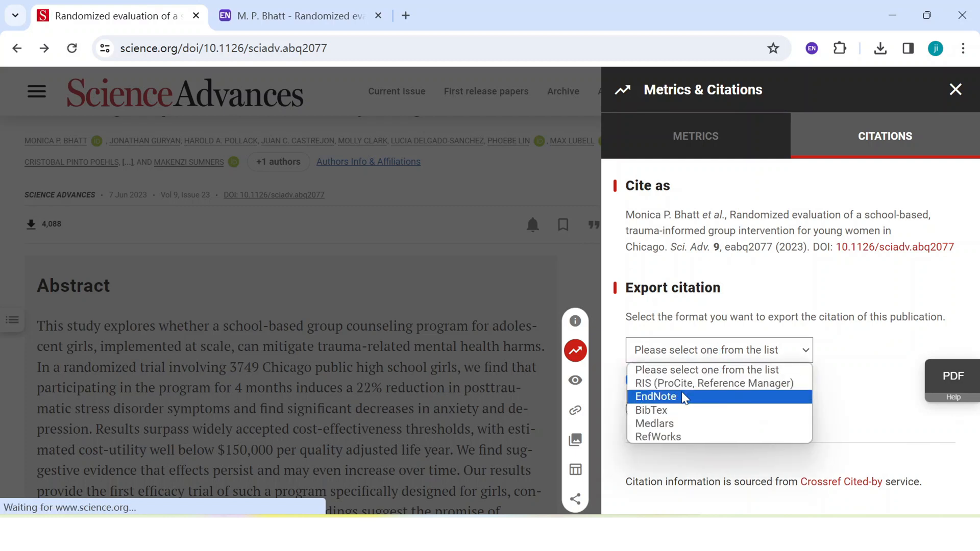
left_click(672, 400)
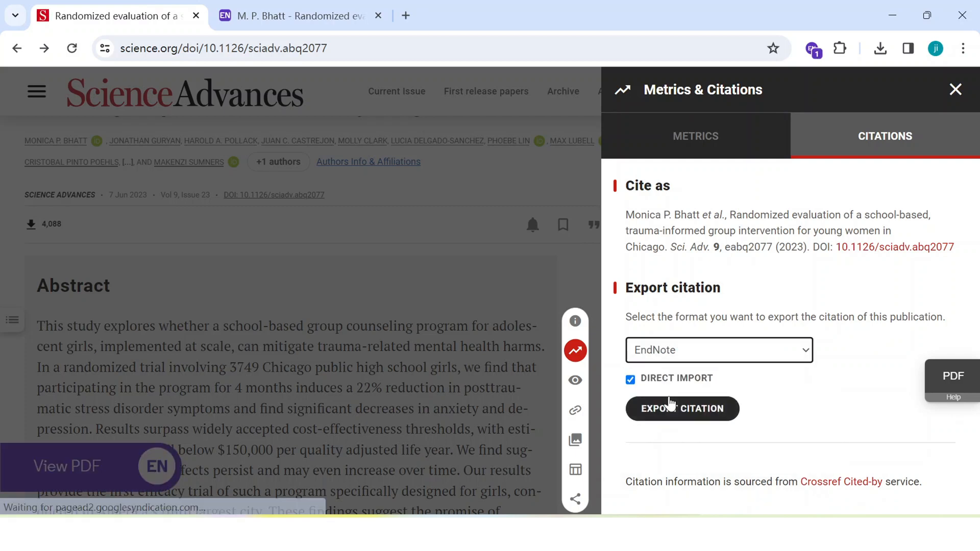
left_click(665, 414)
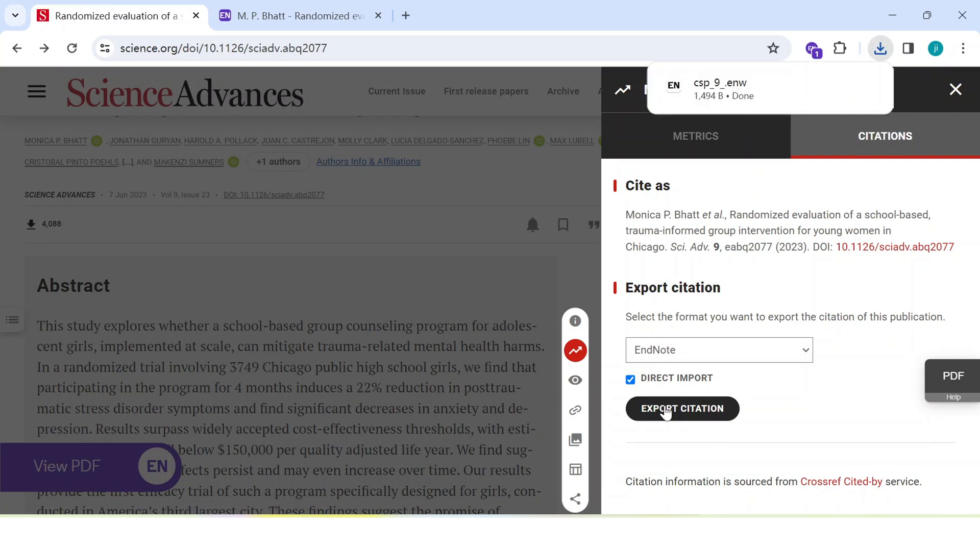
left_click(880, 48)
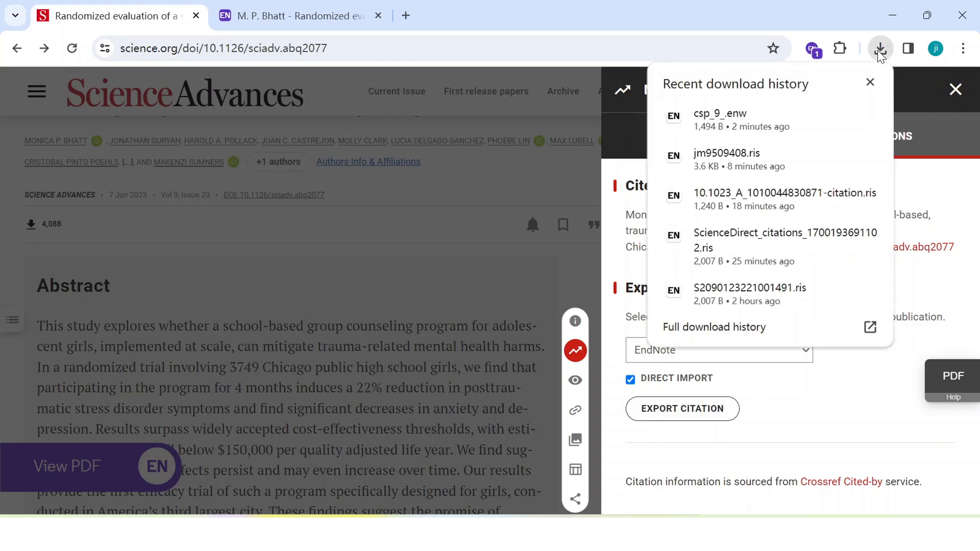
left_click(737, 118)
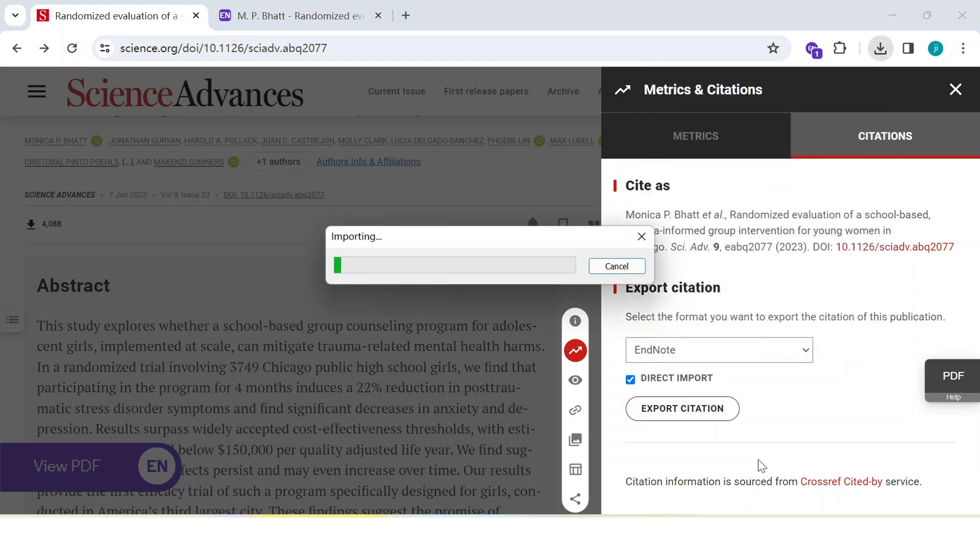